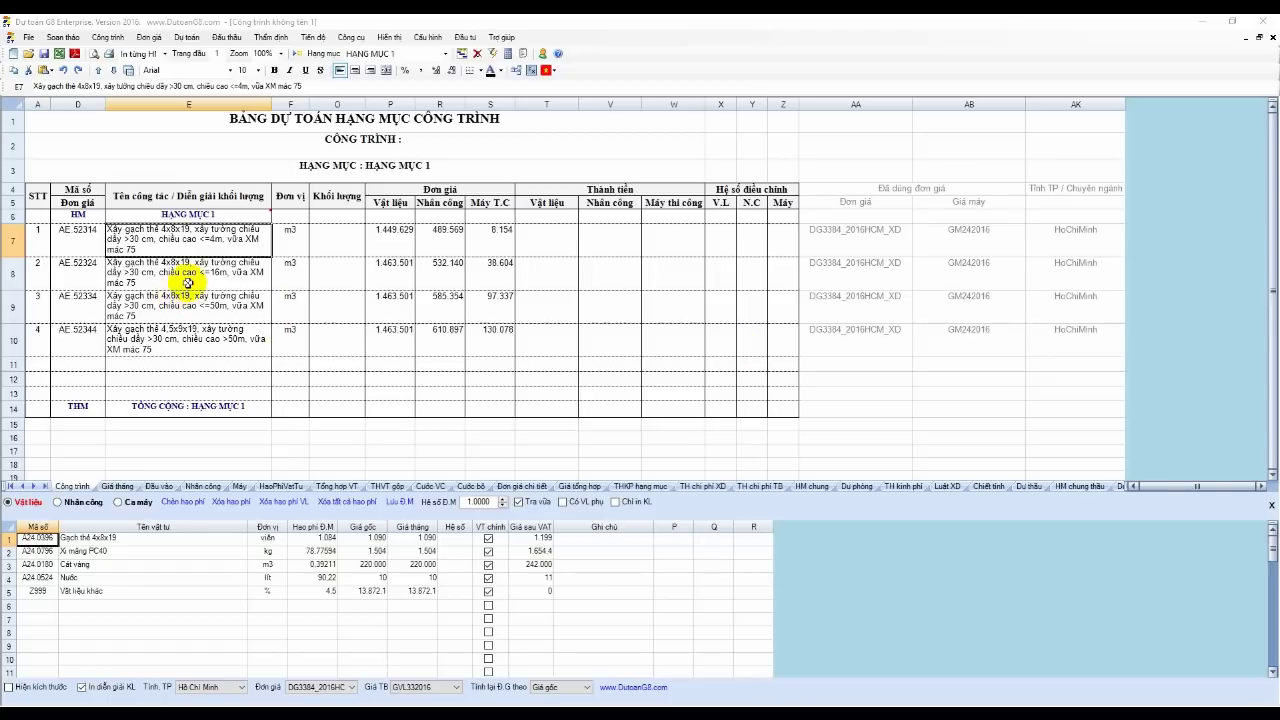
Step: Review the descriptions of the four brick wall items AE.52314 to AE.52344 and the height range each one covers
click(190, 281)
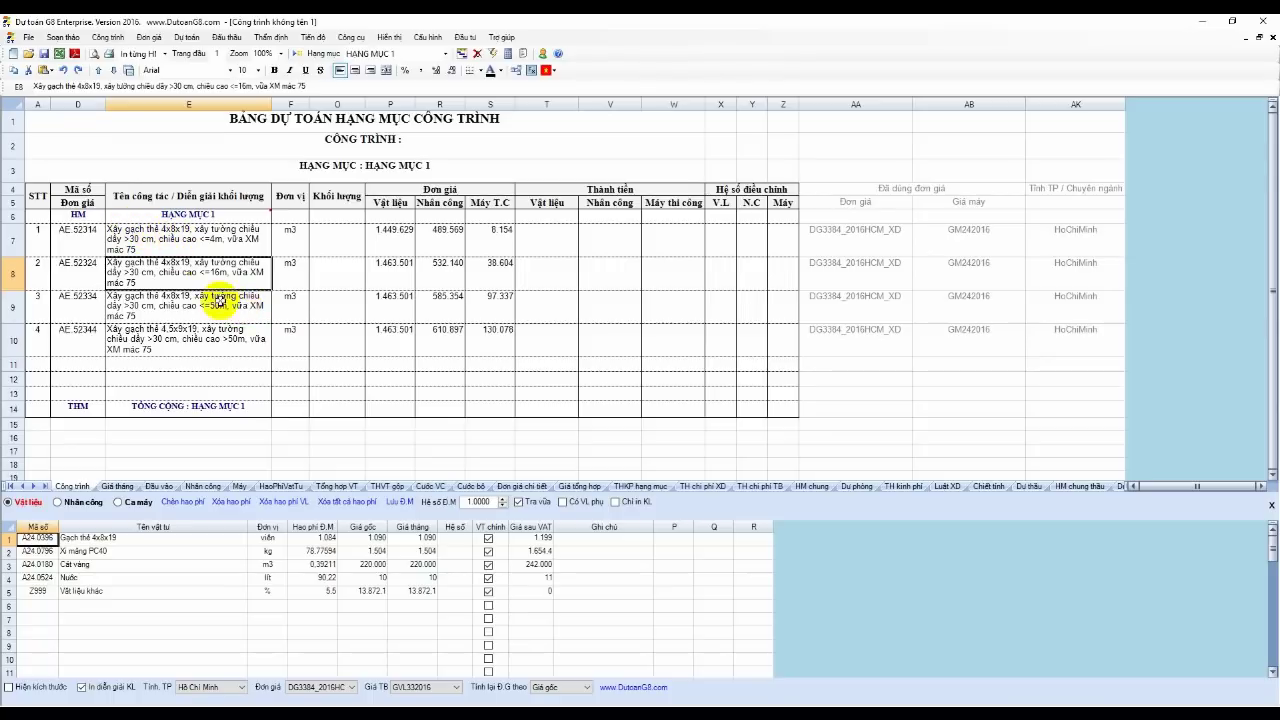
drag(224, 340, 226, 250)
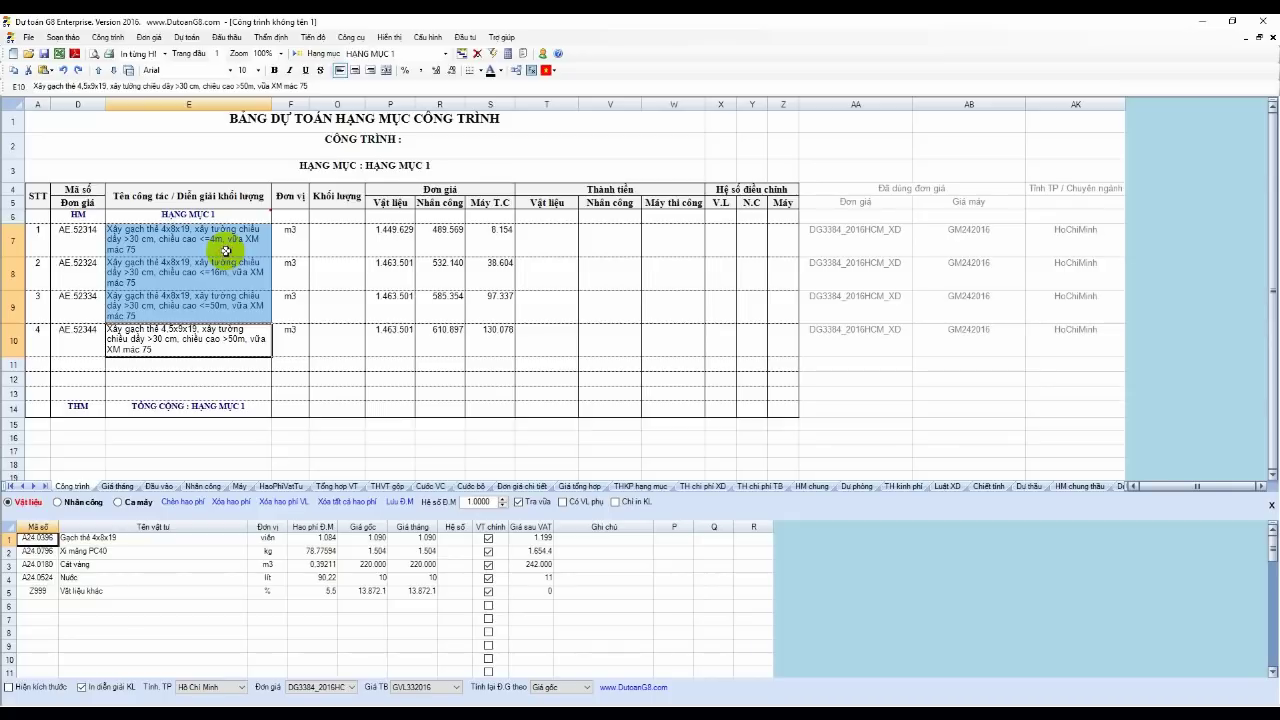
click(235, 282)
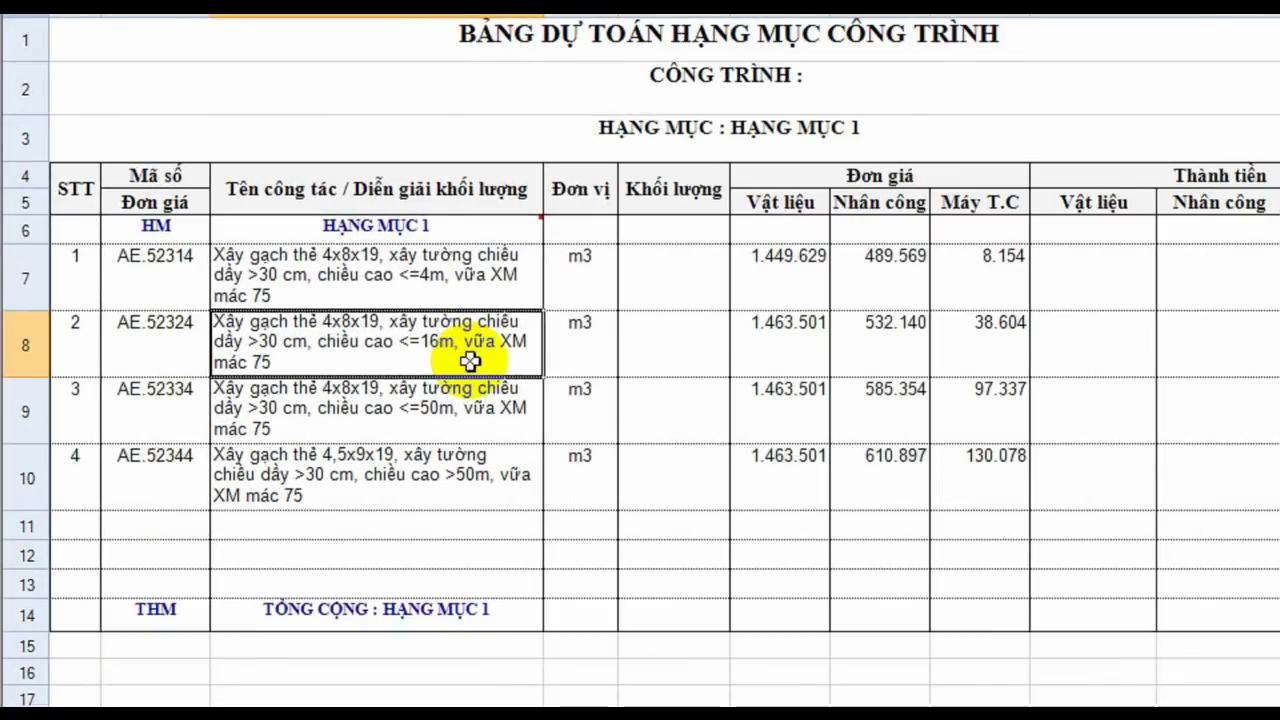
click(220, 253)
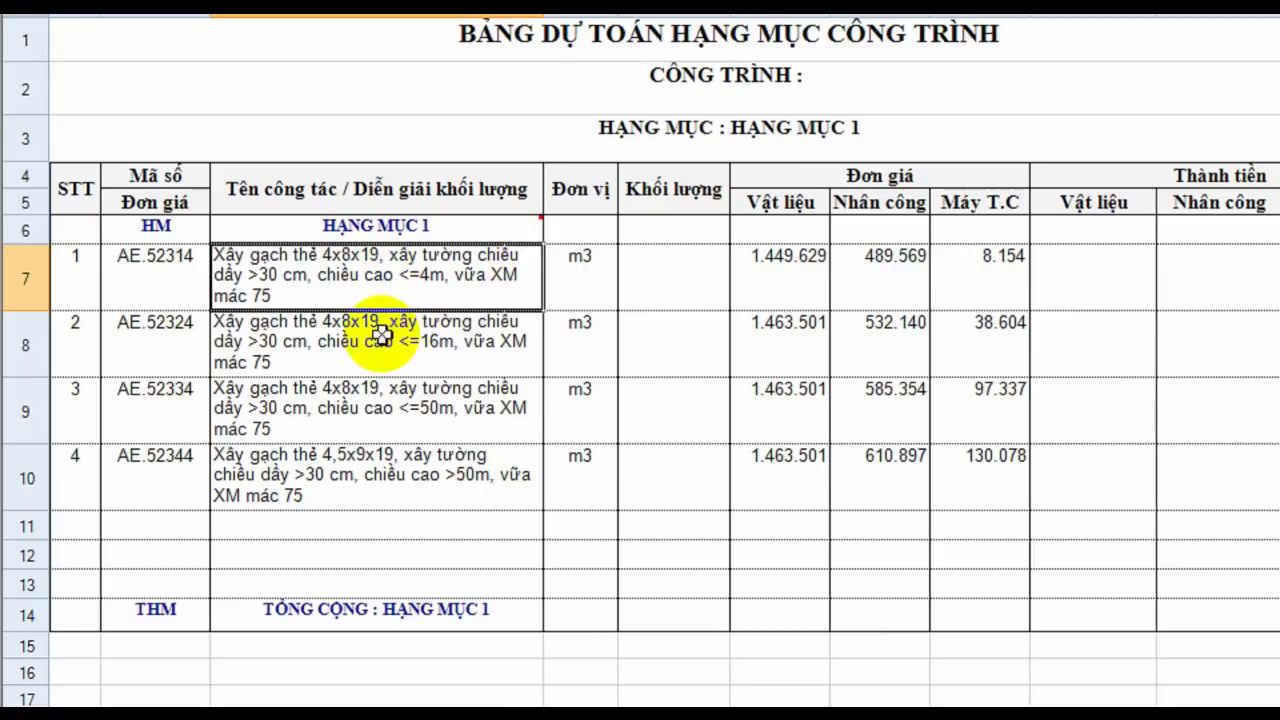
click(424, 328)
click(420, 285)
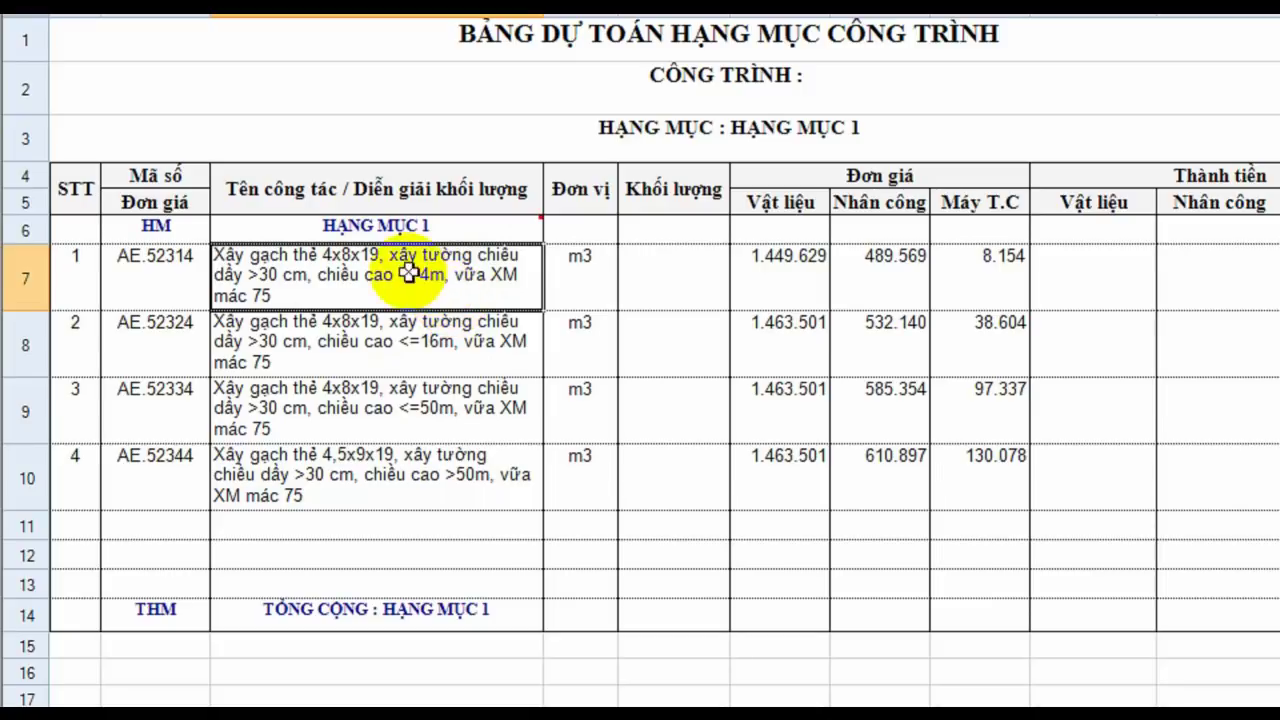
click(448, 342)
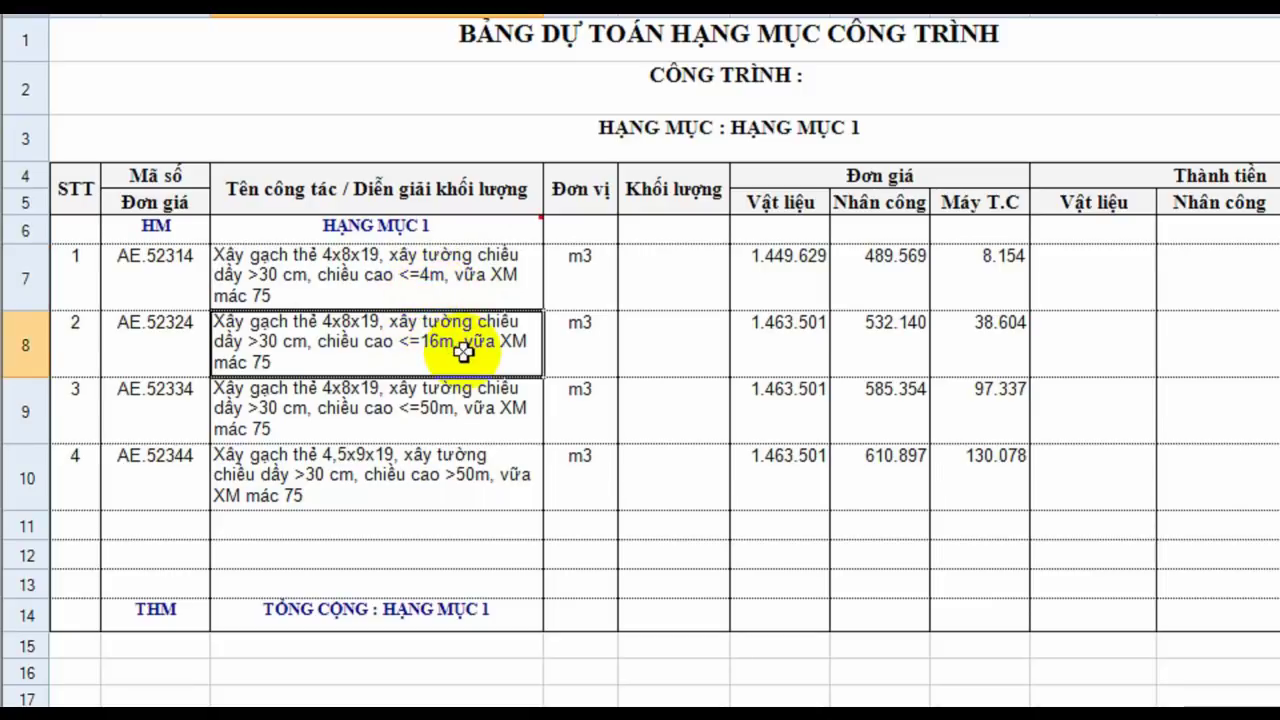
click(489, 410)
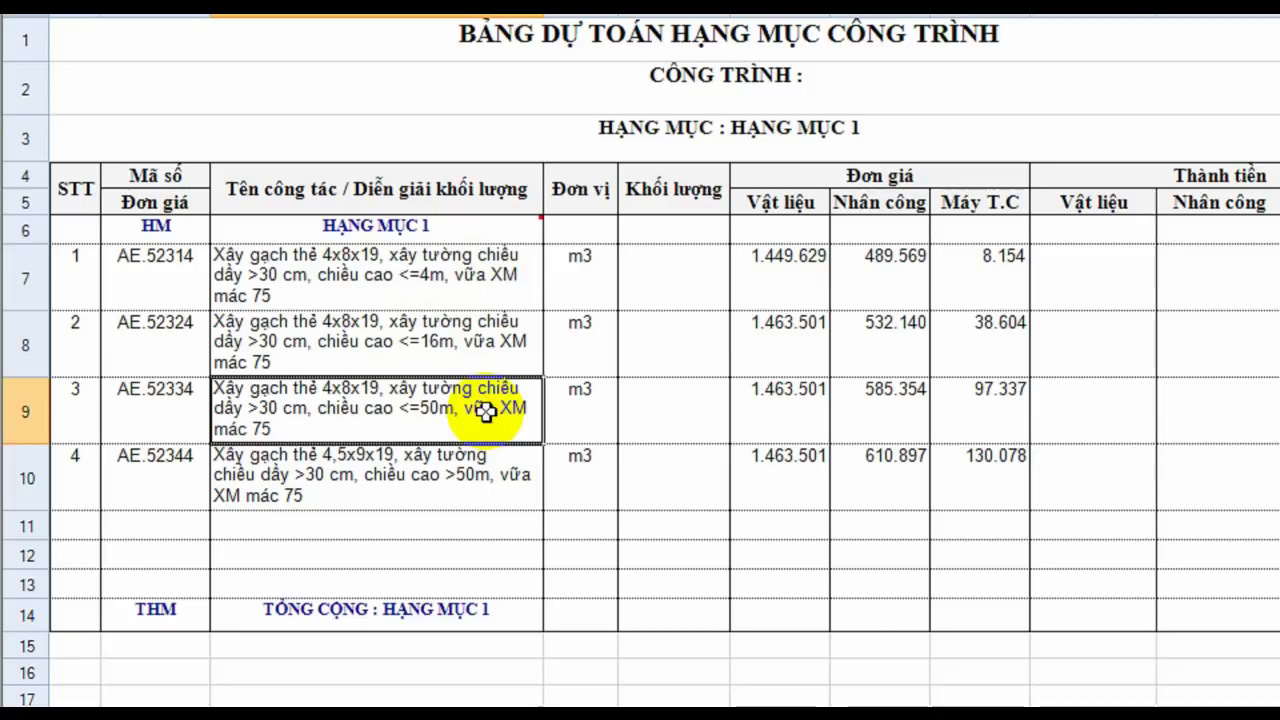
click(495, 478)
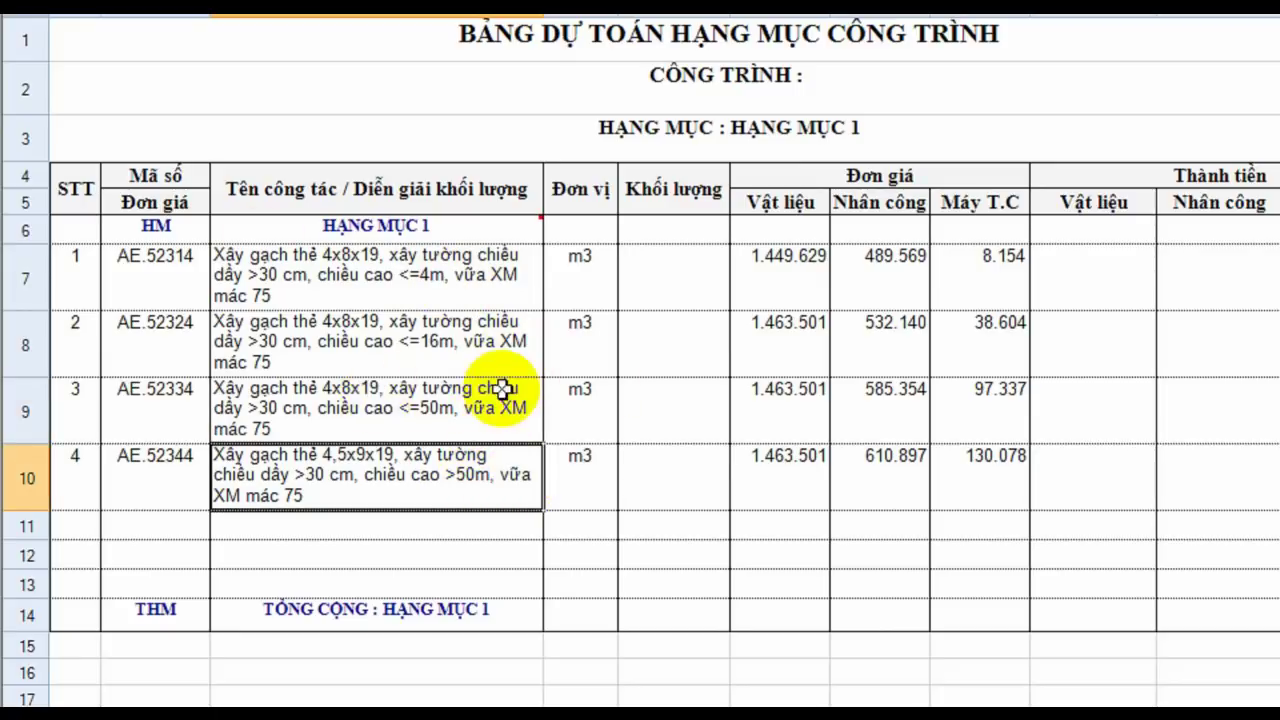
Step: Compare the brick wall item for heights <=4m (AE.52314) with the one for heights <=16m (AE.52324)
click(452, 282)
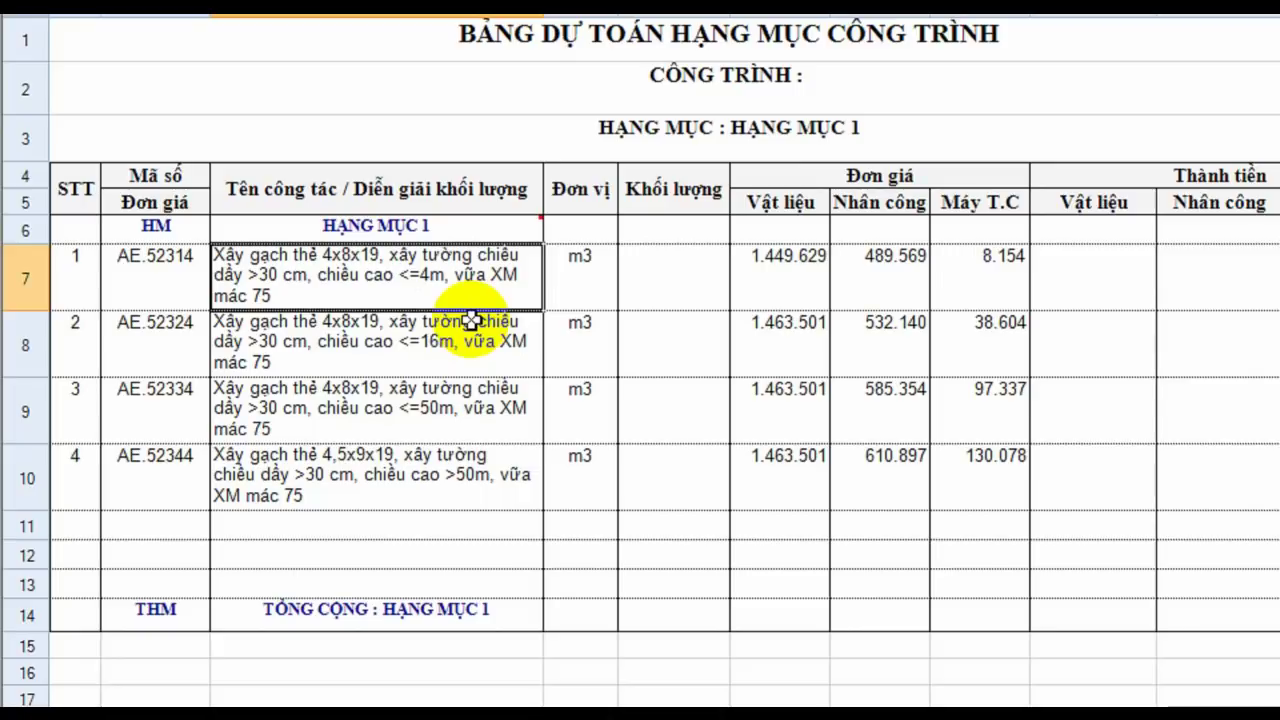
click(486, 346)
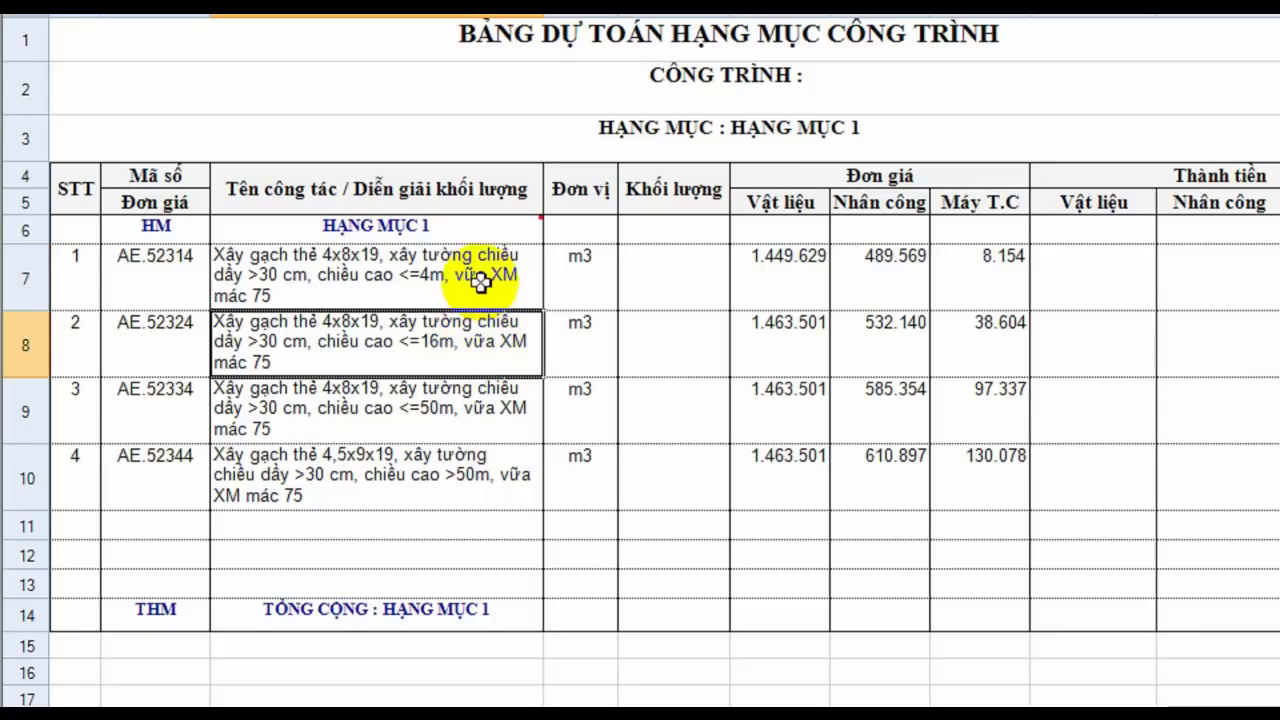
click(481, 281)
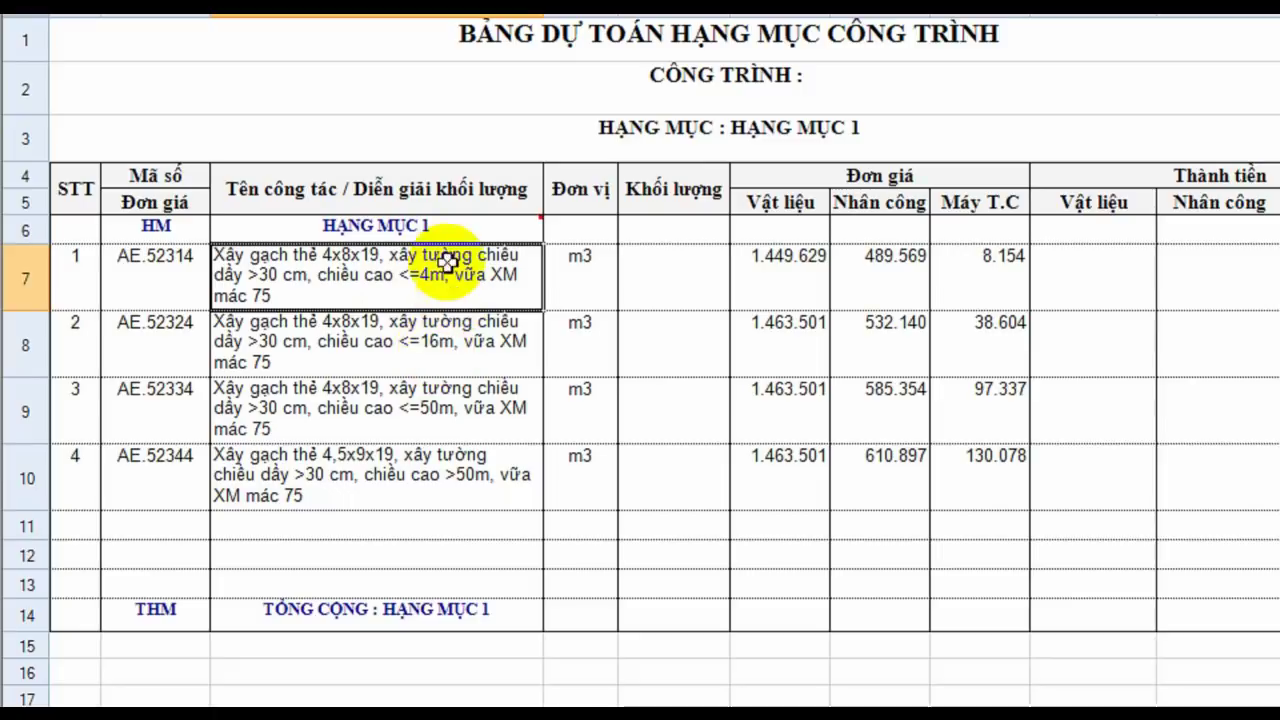
click(476, 326)
click(424, 274)
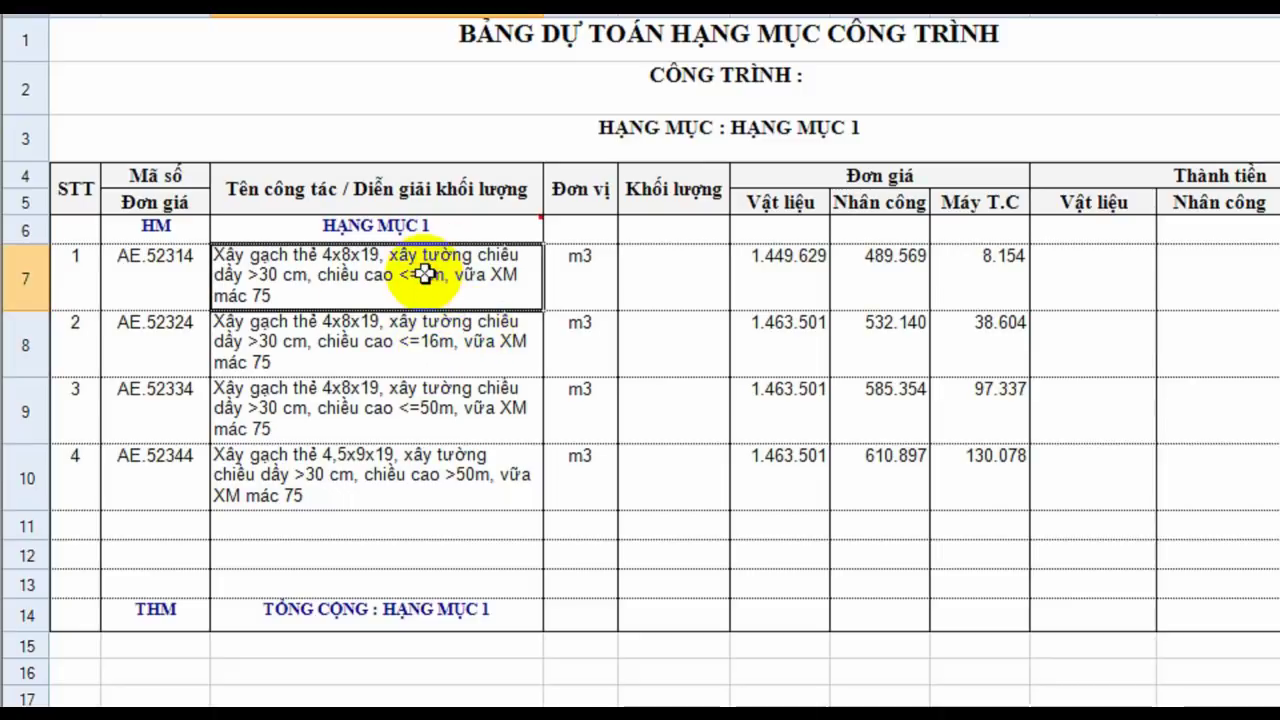
click(466, 361)
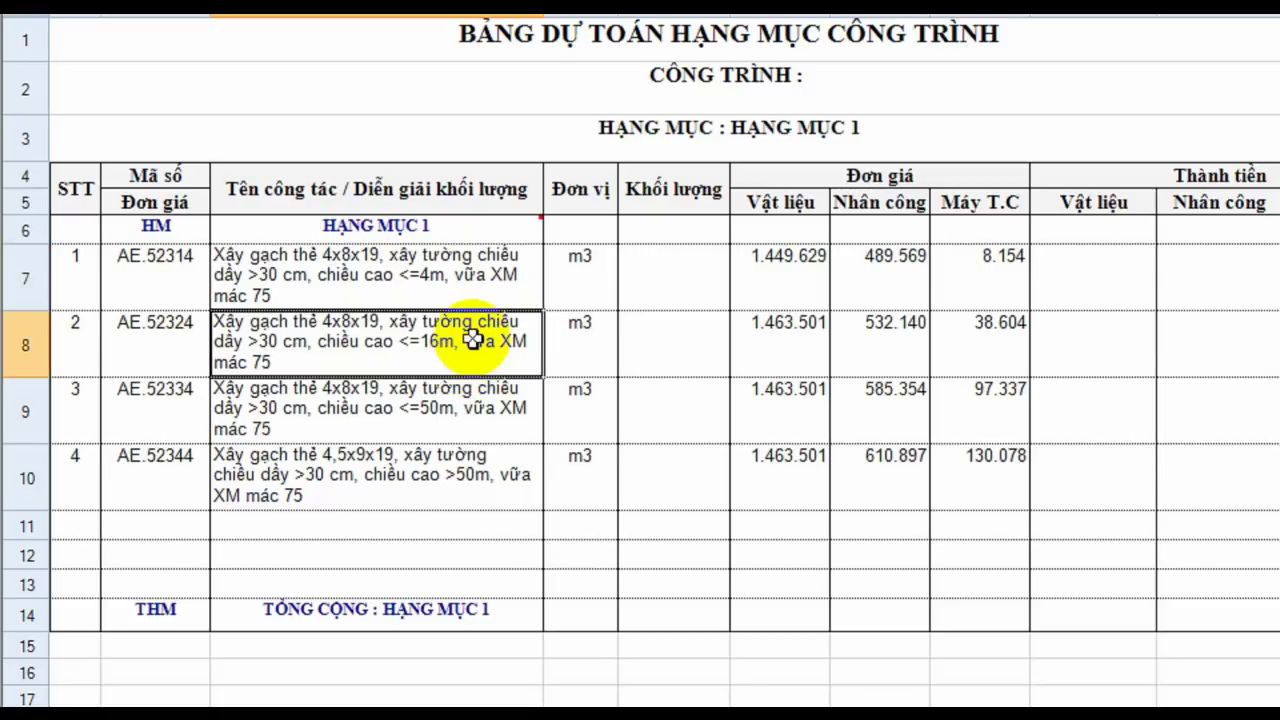
click(477, 420)
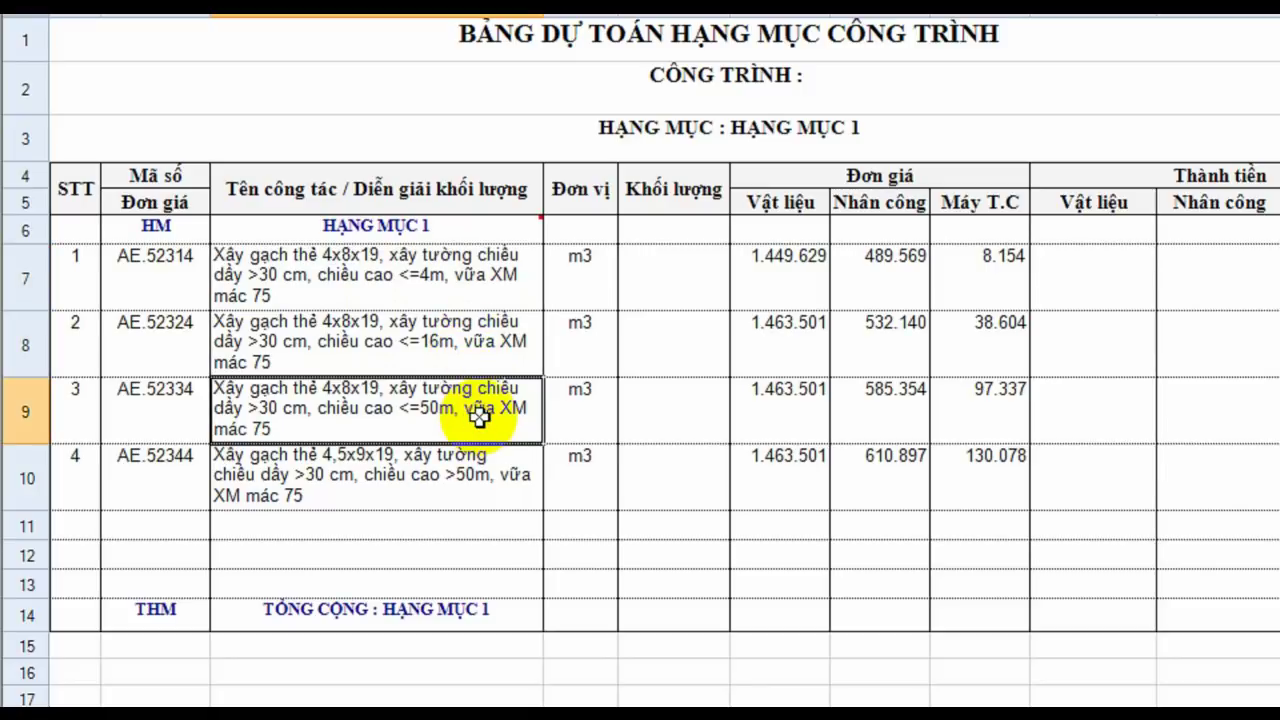
click(467, 340)
click(452, 277)
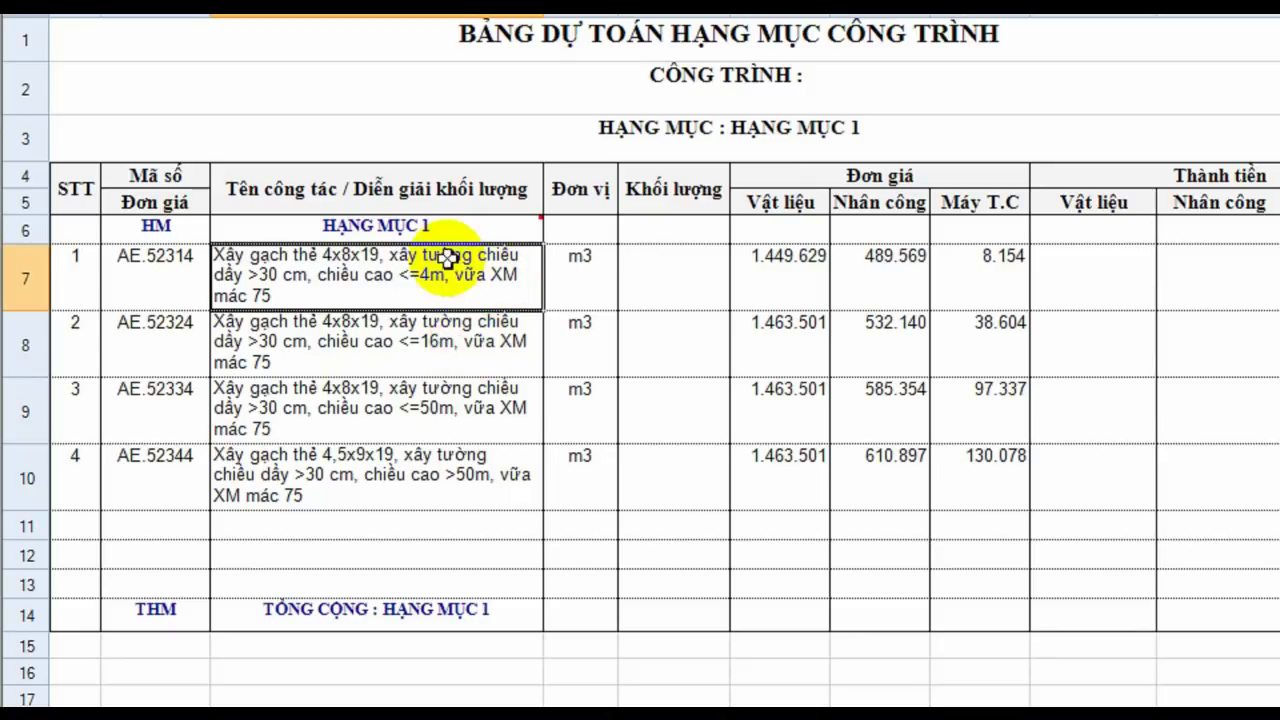
click(468, 345)
click(466, 255)
click(470, 336)
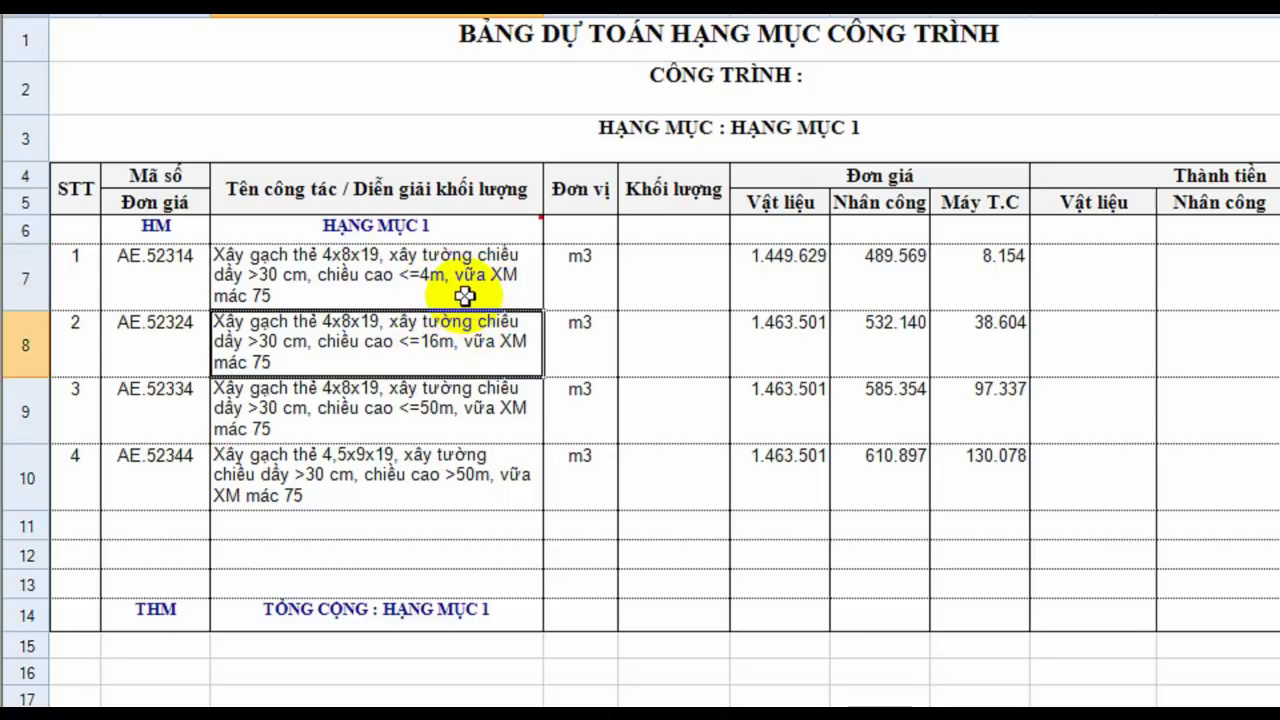
click(462, 283)
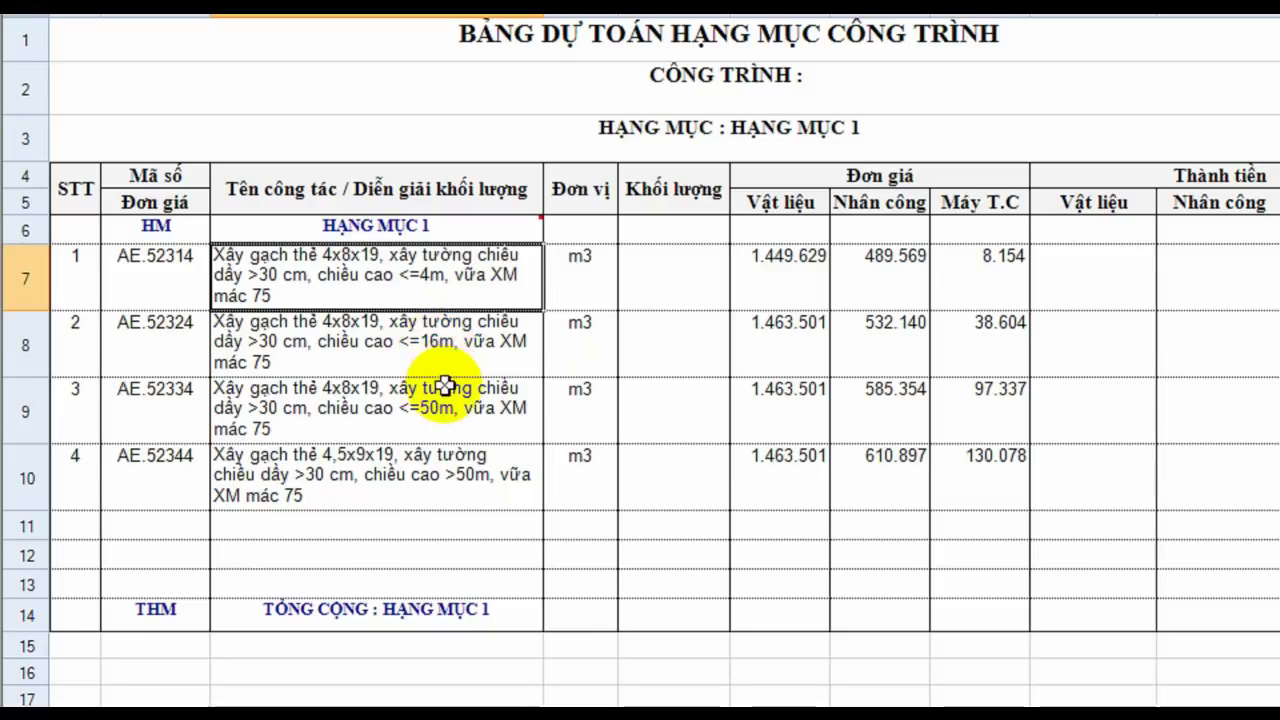
click(444, 389)
click(442, 346)
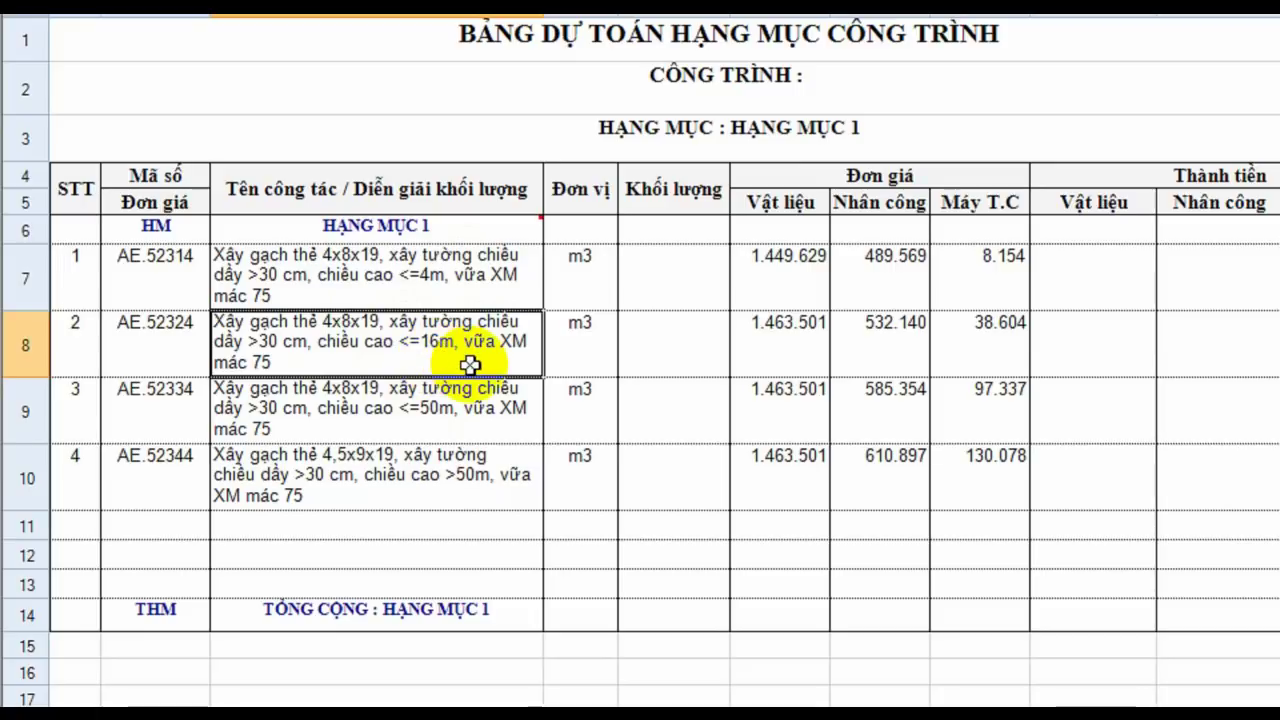
click(460, 283)
click(466, 340)
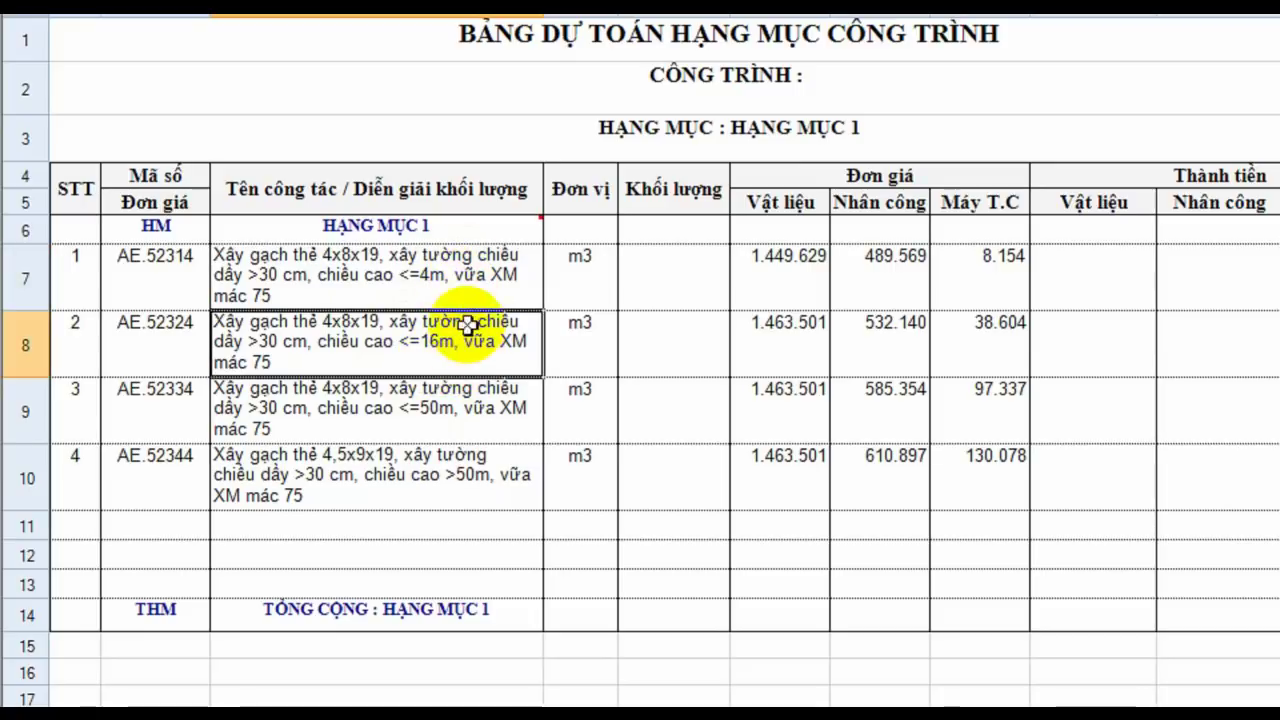
click(464, 287)
click(468, 343)
click(468, 297)
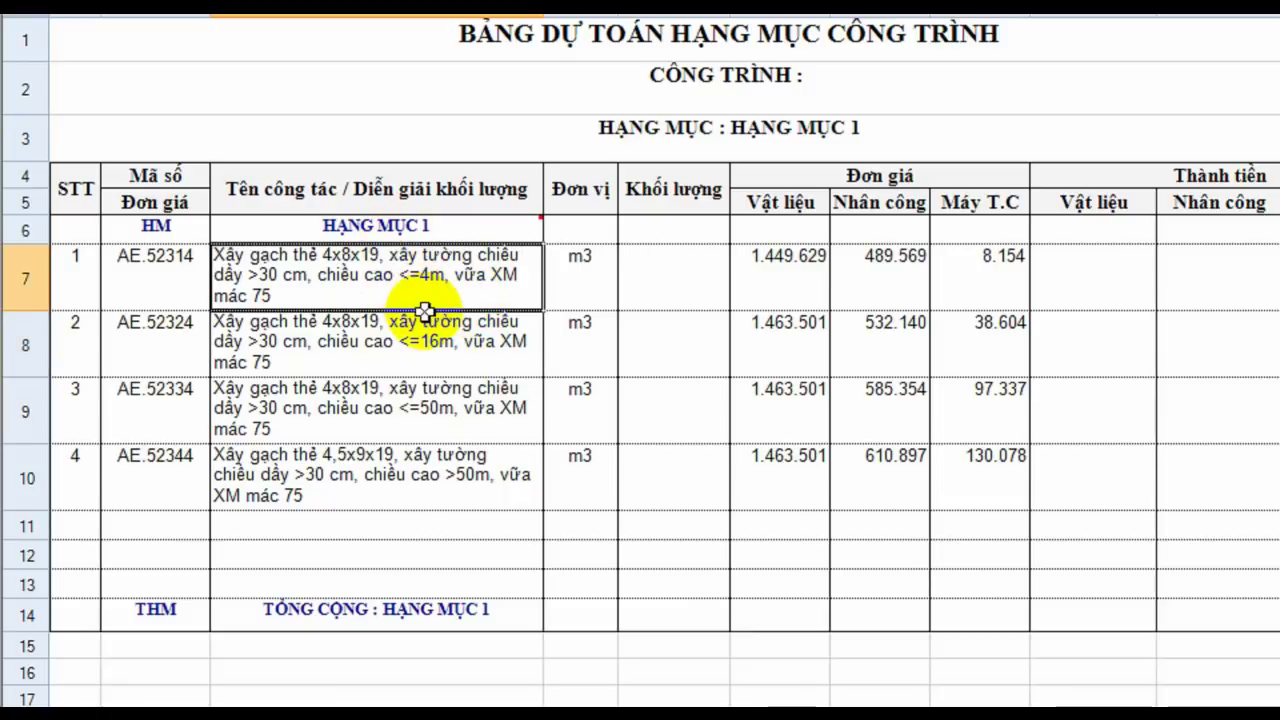
click(500, 343)
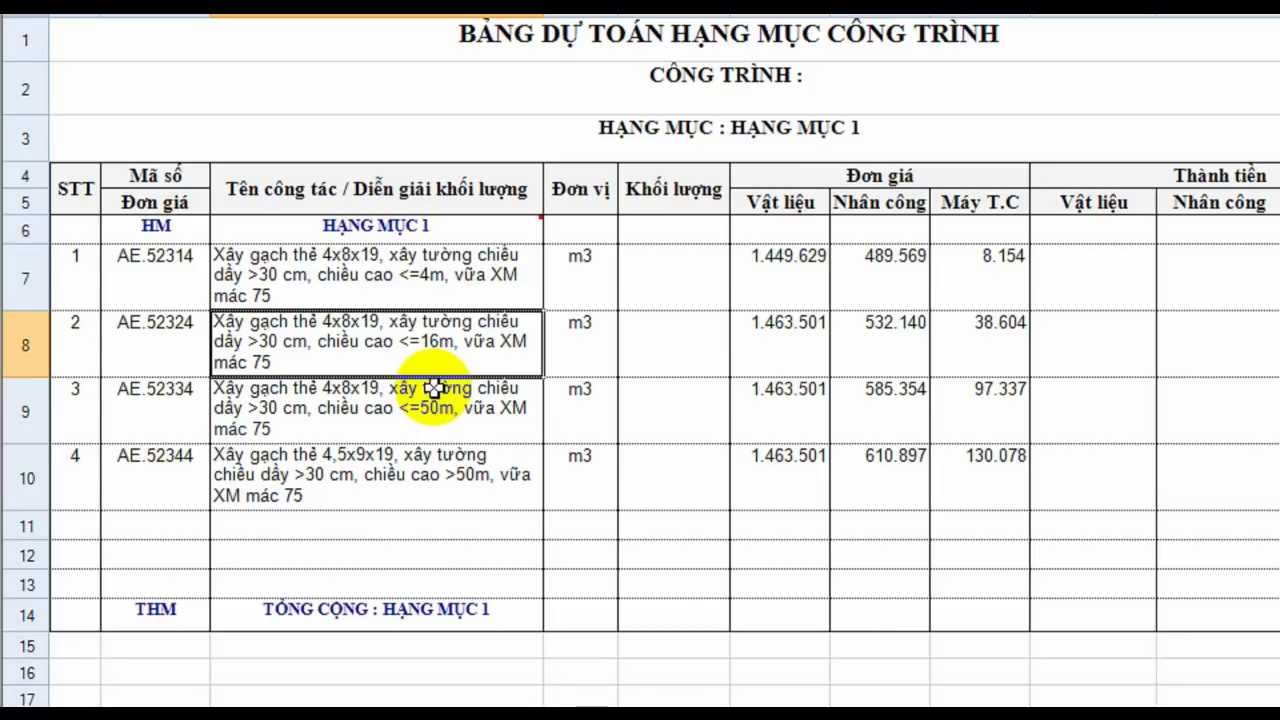
drag(455, 275, 455, 330)
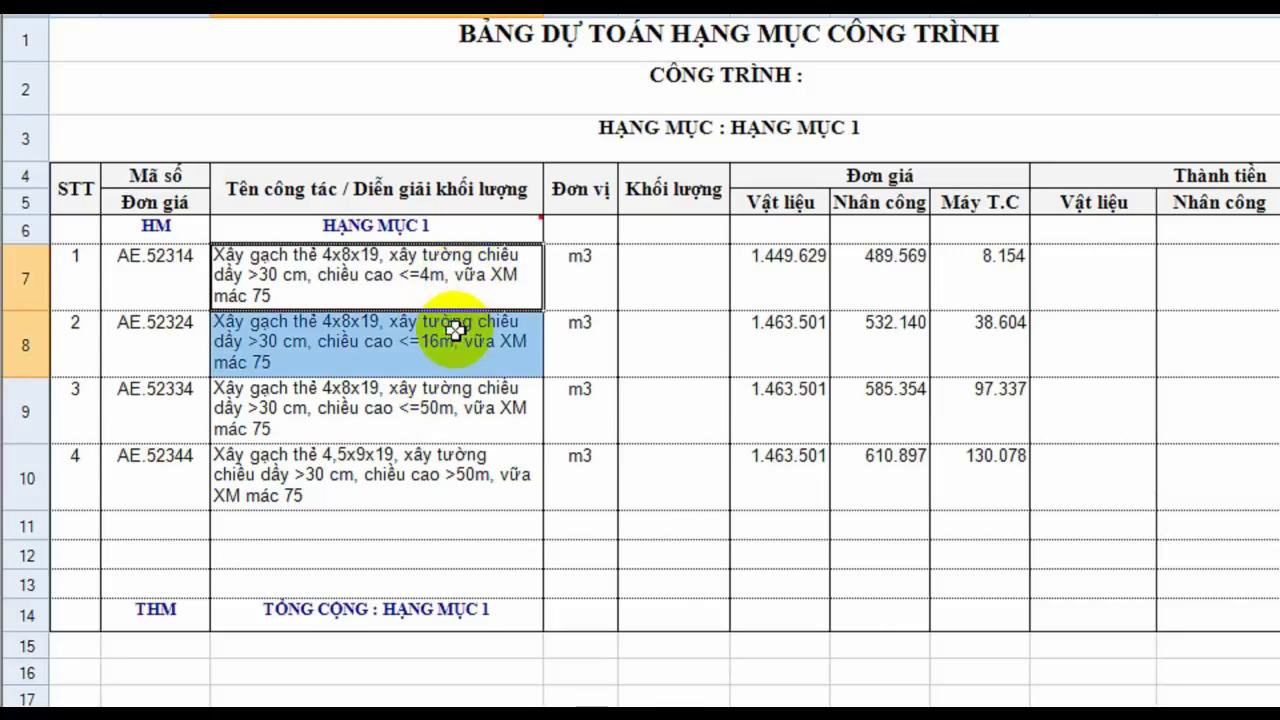
click(450, 344)
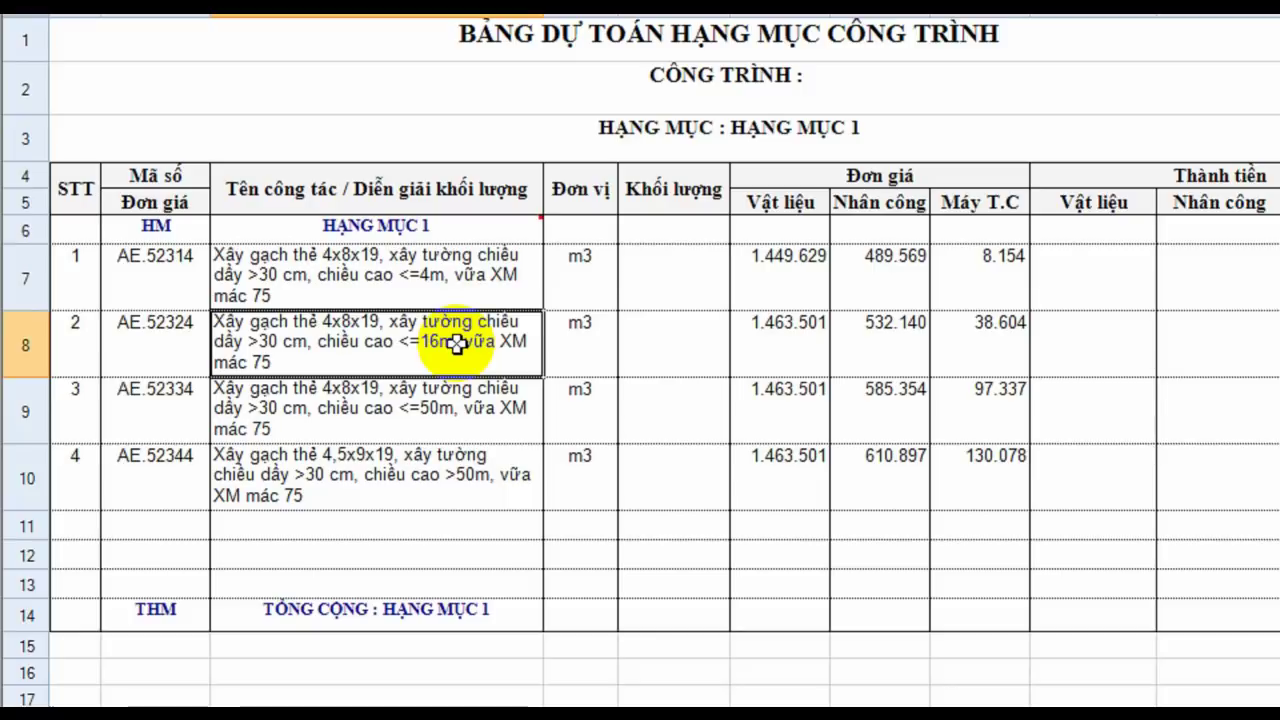
Step: Examine how the <=50m brick wall item (AE.52334) relates to the <=4m, <=16m and >50m items
click(503, 415)
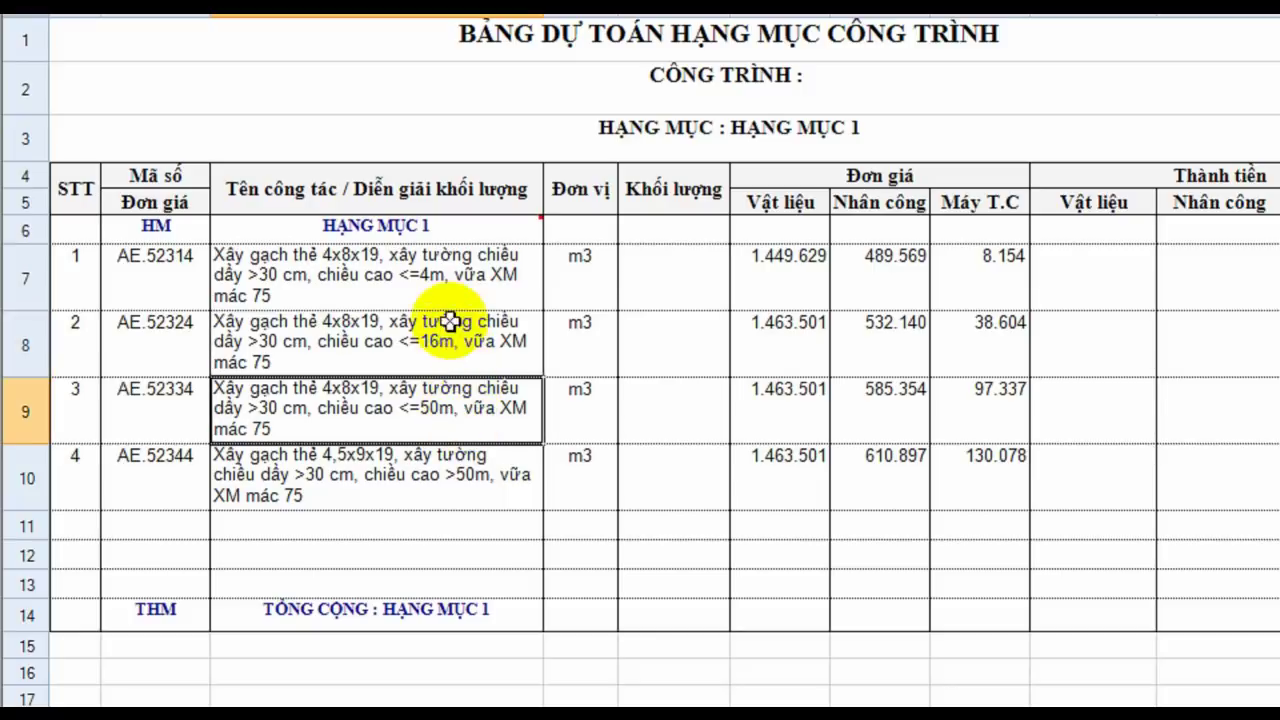
click(443, 330)
click(443, 262)
click(420, 347)
click(440, 410)
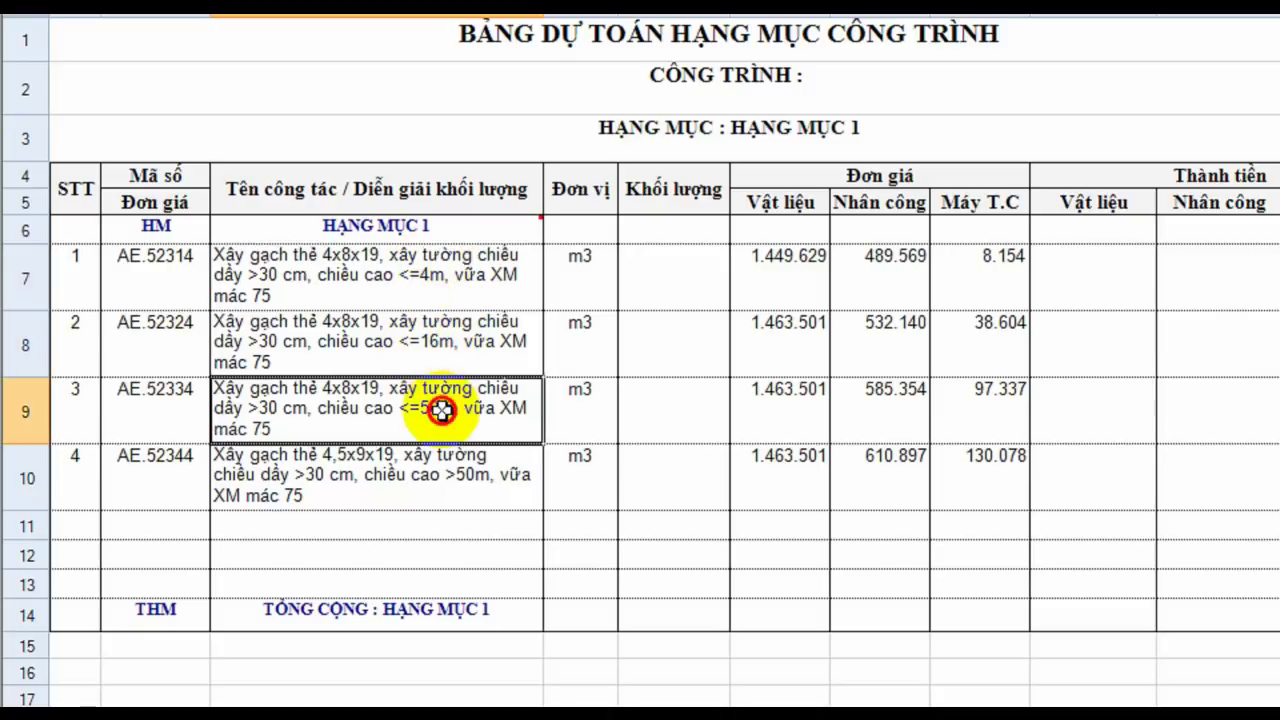
click(452, 341)
click(416, 405)
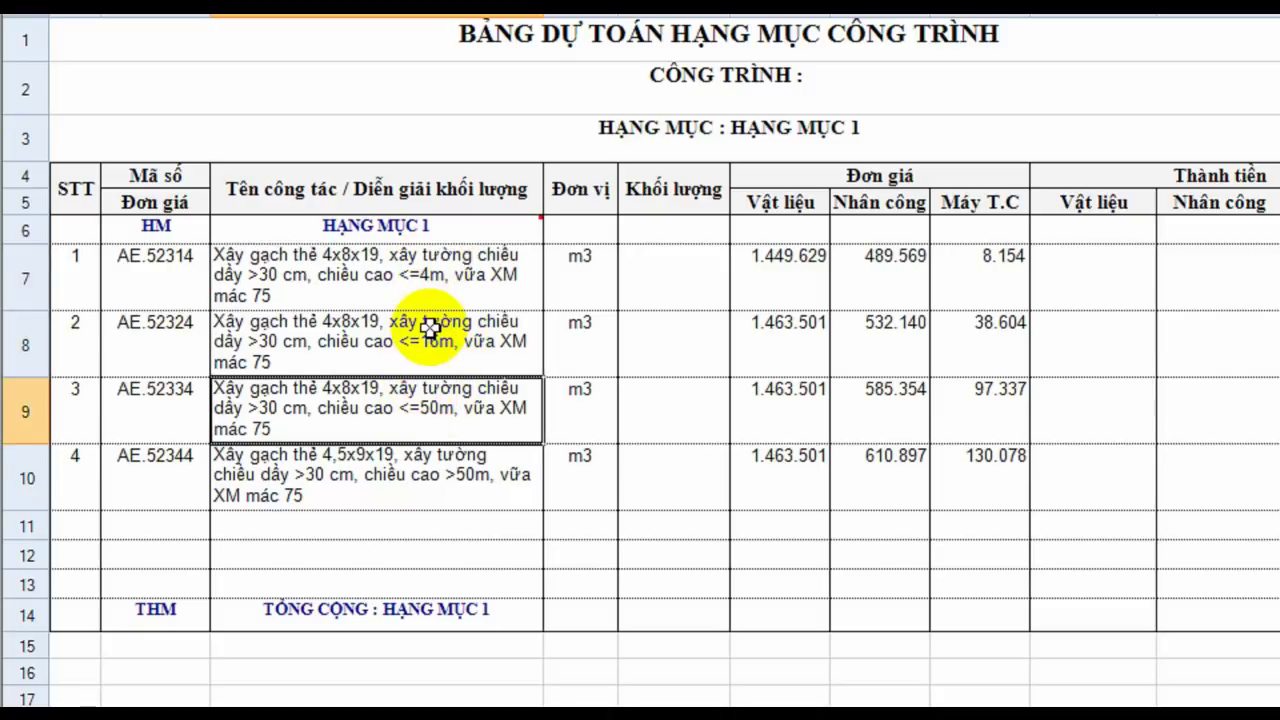
click(486, 466)
click(500, 415)
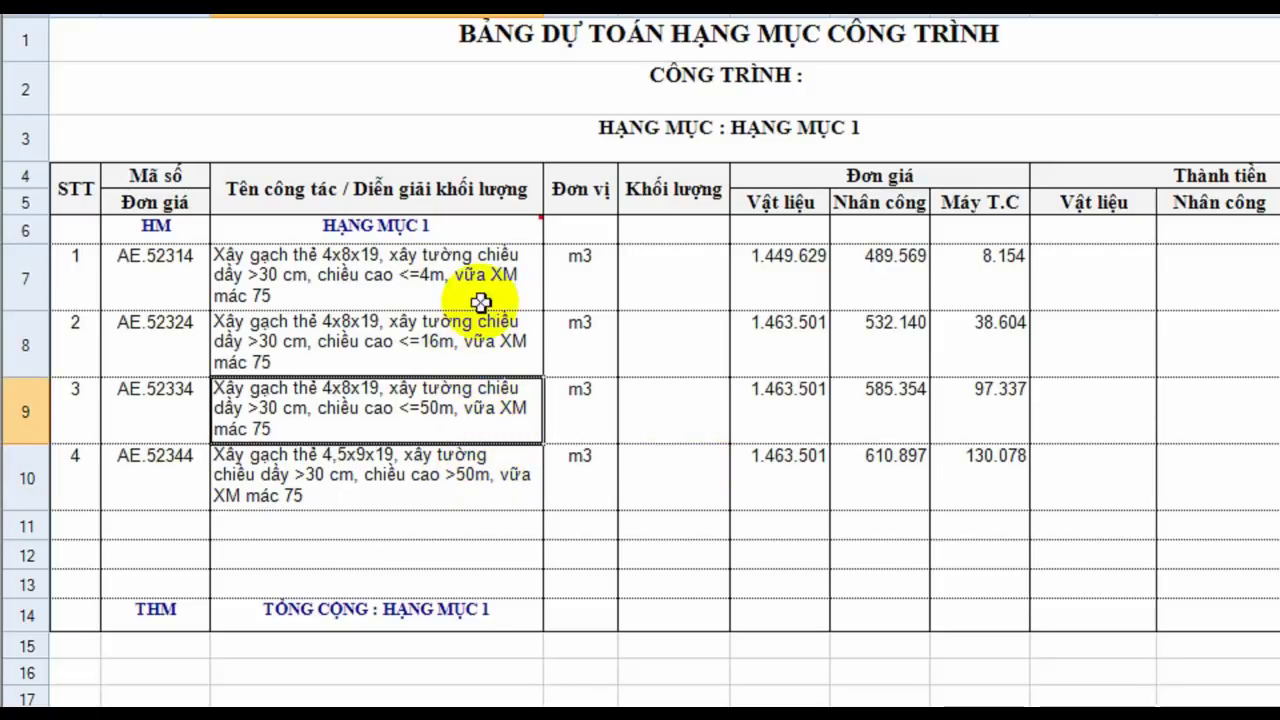
drag(487, 277, 485, 420)
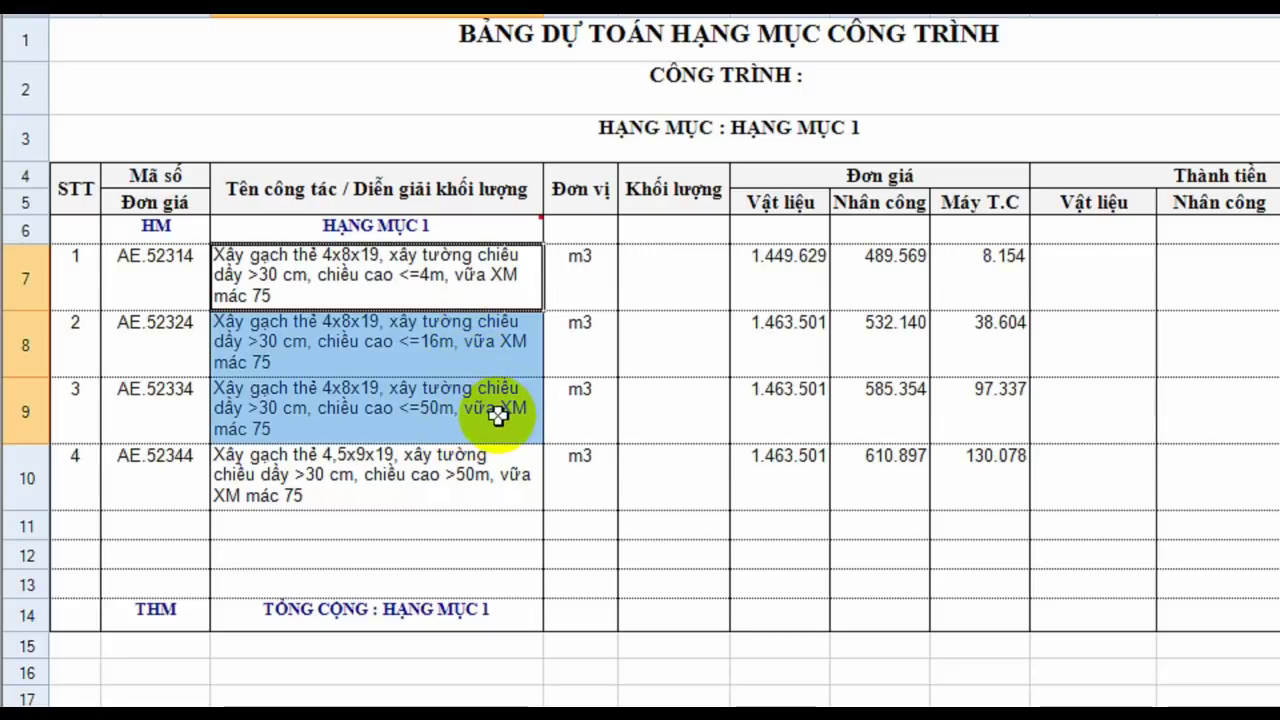
click(432, 332)
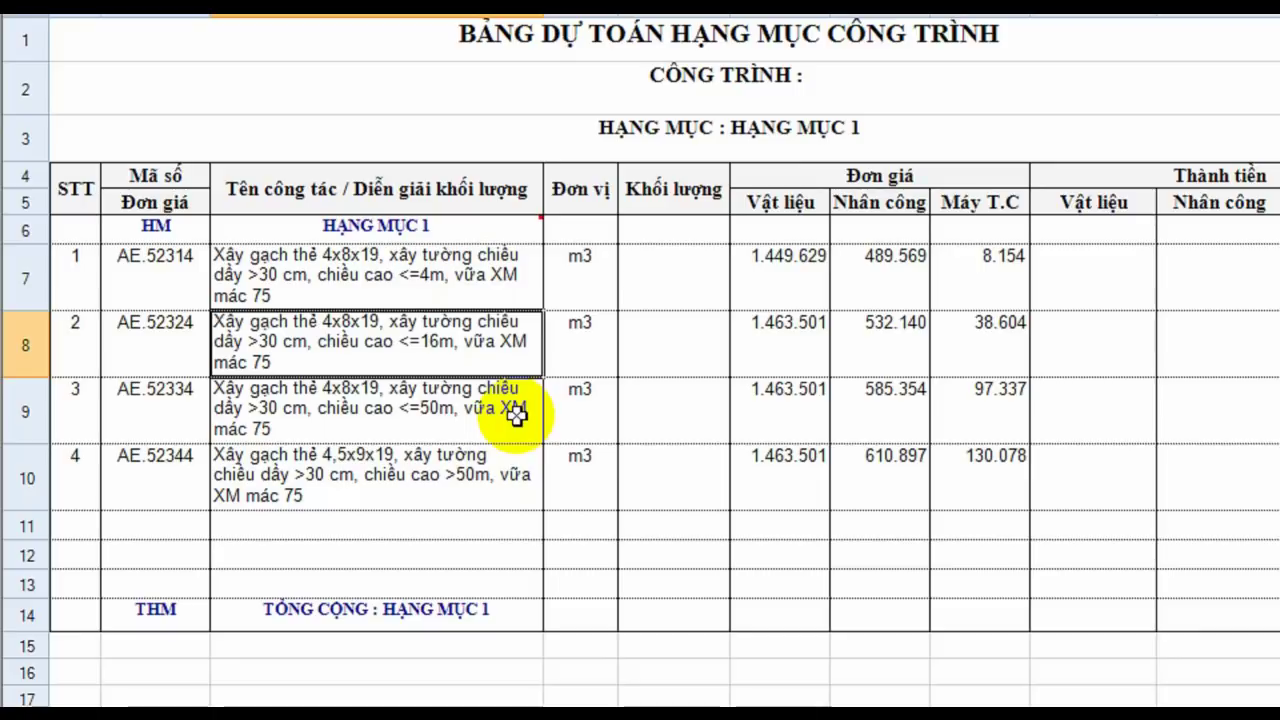